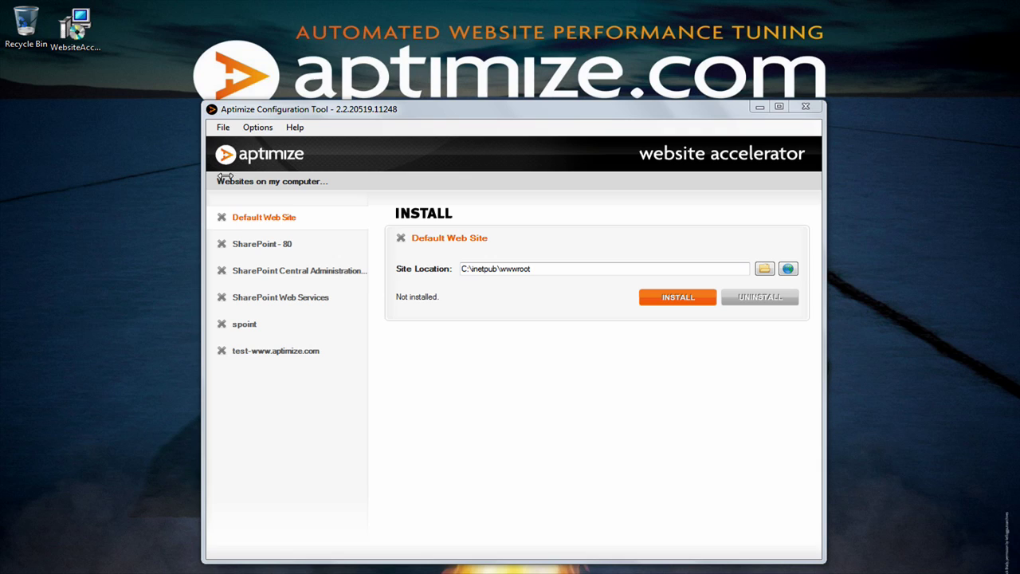
{"action": "left_click", "coordinate": [94, 53]}
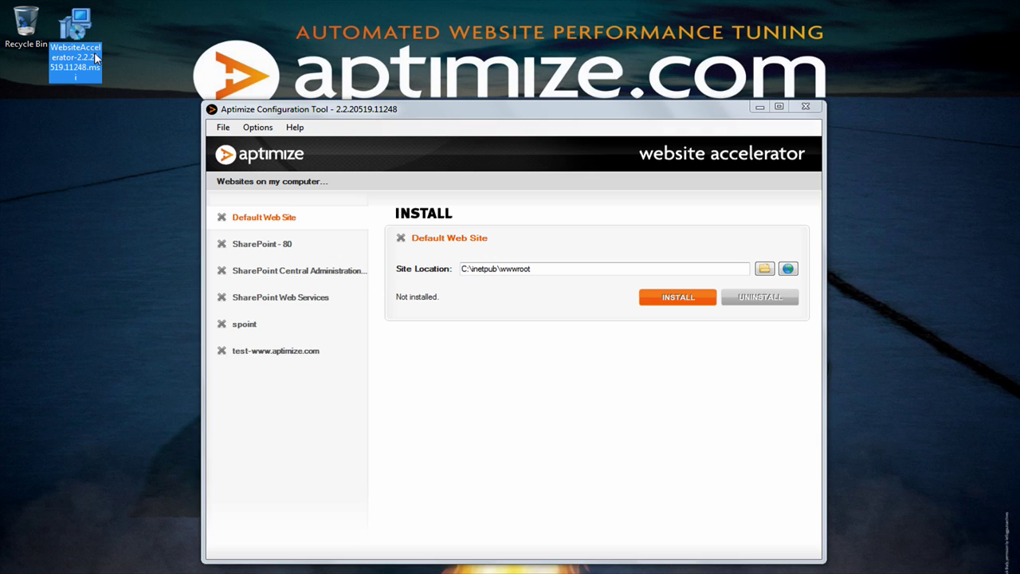
{"action": "left_click", "coordinate": [426, 120]}
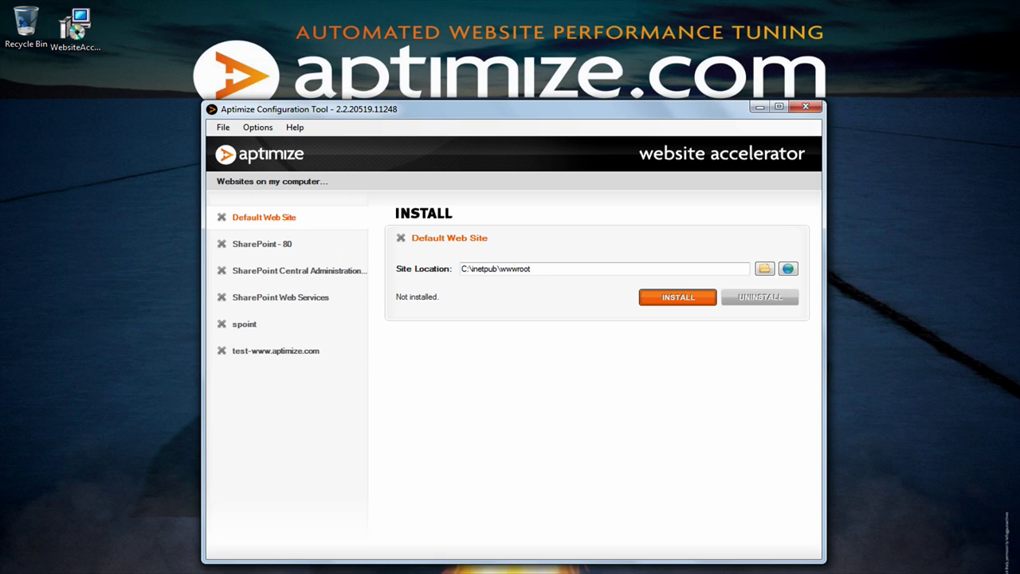
{"action": "left_click", "coordinate": [286, 353]}
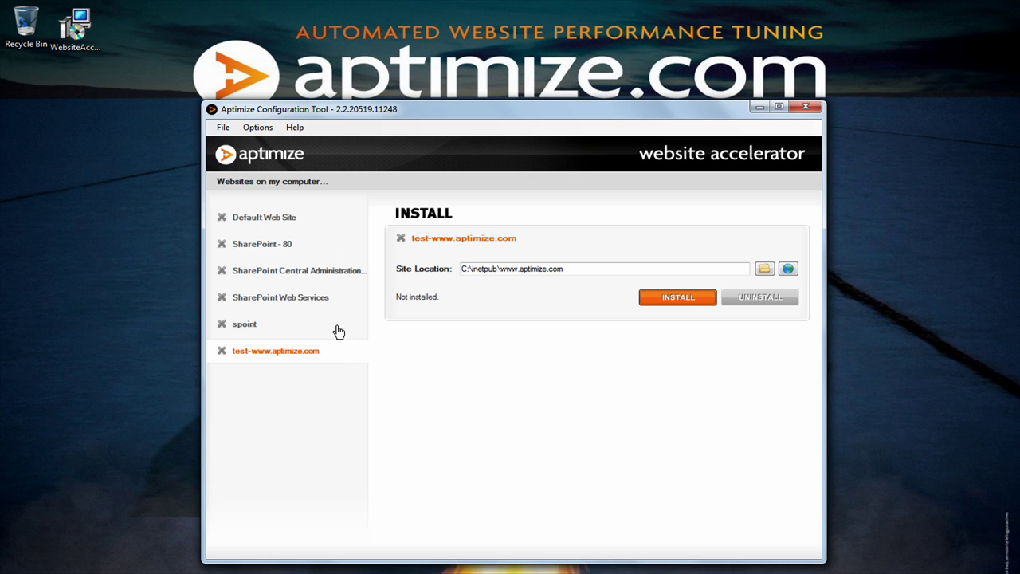
{"action": "left_click", "coordinate": [684, 297]}
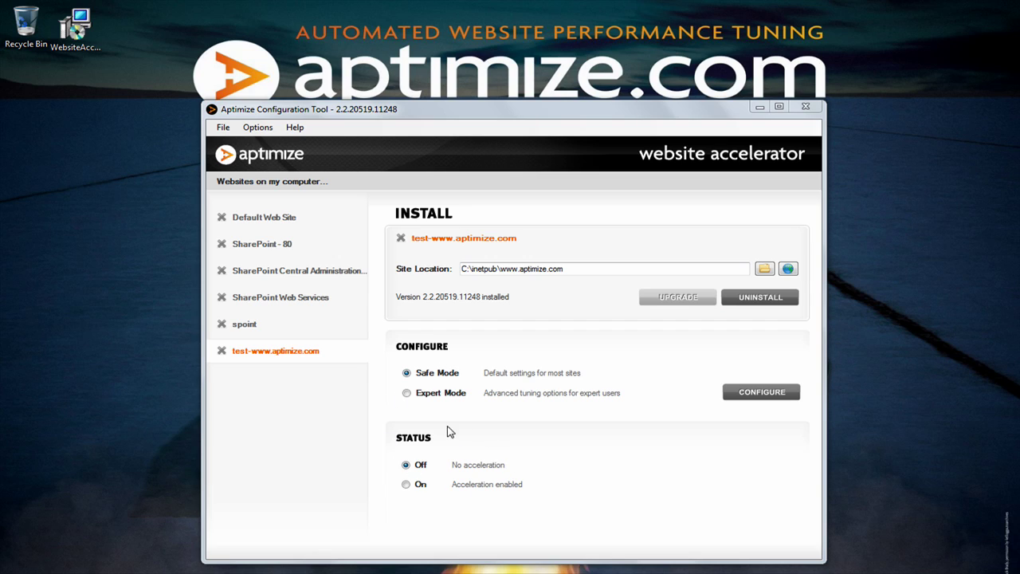
{"action": "left_click", "coordinate": [406, 488]}
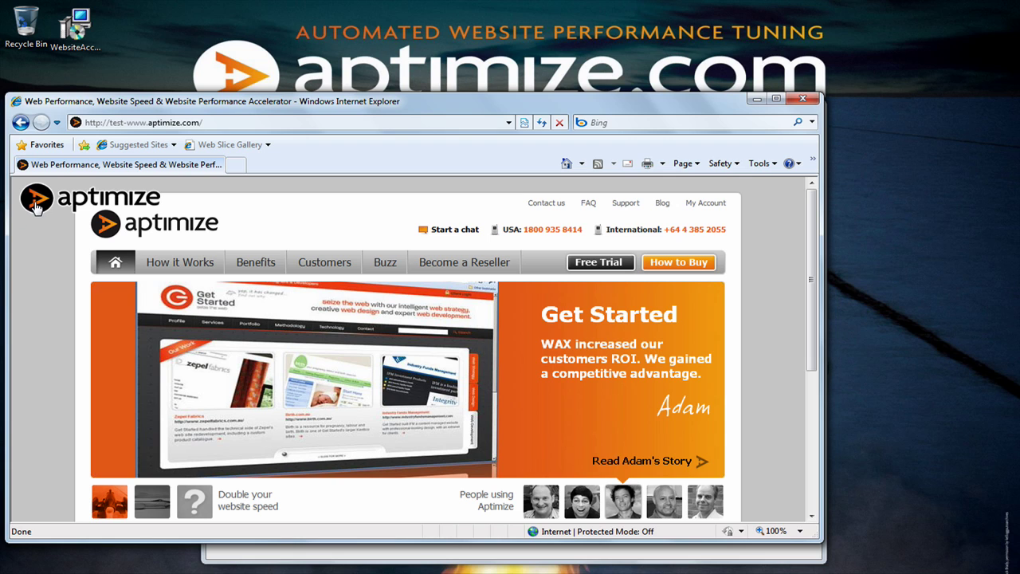
{"action": "left_click", "coordinate": [36, 205]}
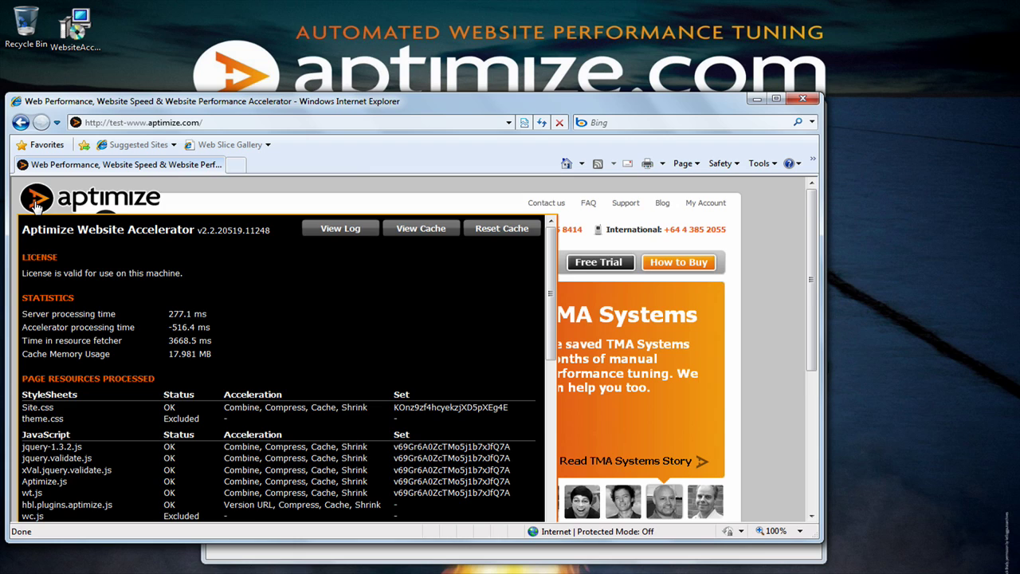
{"action": "scroll", "coordinate": [130, 222], "scroll_direction": "down", "scroll_amount": 1}
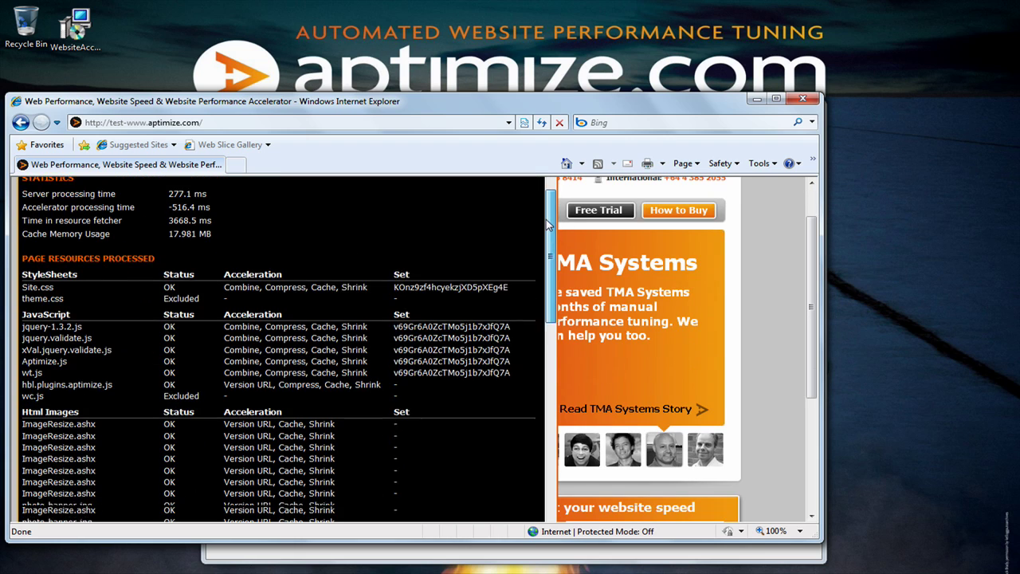
{"action": "scroll", "coordinate": [534, 233], "scroll_direction": "down", "scroll_amount": 3}
{"action": "left_click_drag", "start_coordinate": [540, 235], "coordinate": [539, 167]}
{"action": "scroll", "coordinate": [227, 234], "scroll_direction": "up", "scroll_amount": 2}
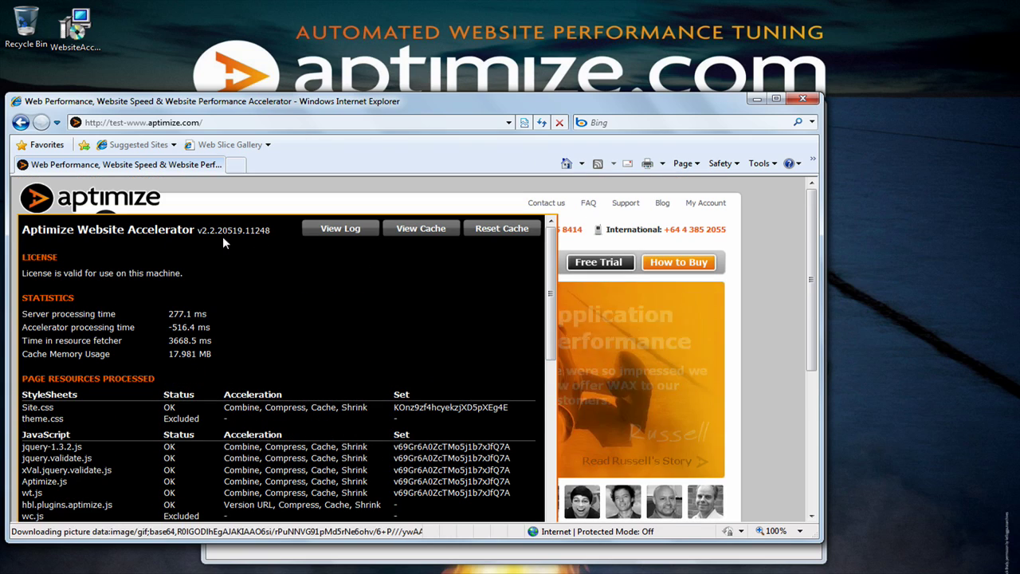
{"action": "left_click", "coordinate": [64, 191]}
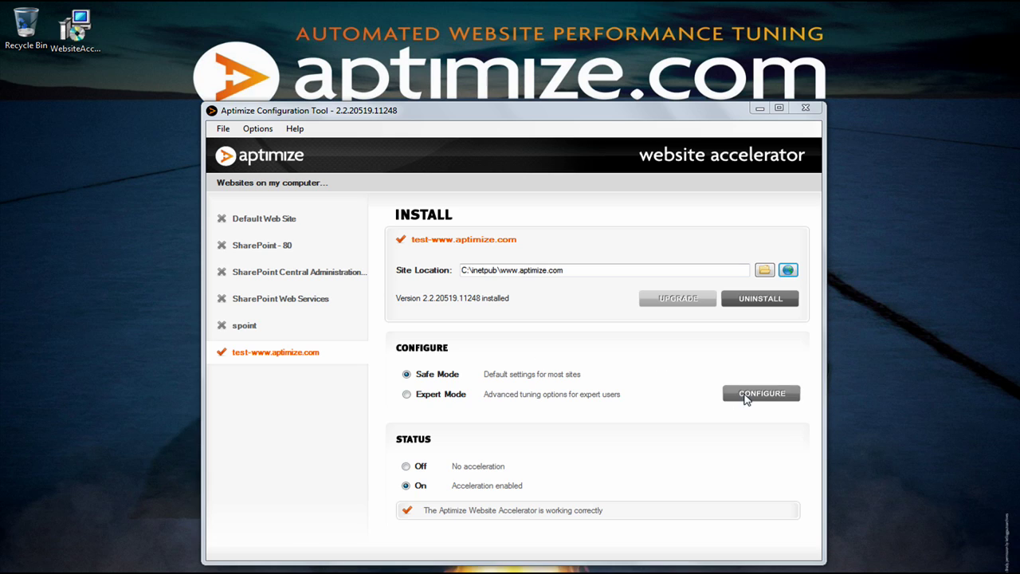
- Open the Configure website dialog and run its Health Check, showing no optimization errors
{"action": "left_click", "coordinate": [748, 395]}
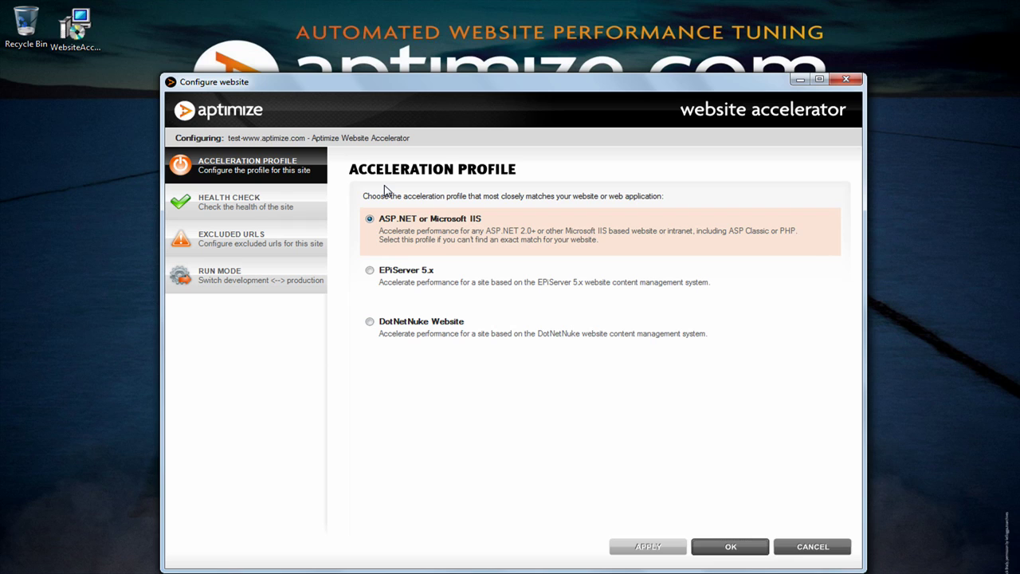
{"action": "left_click", "coordinate": [301, 201]}
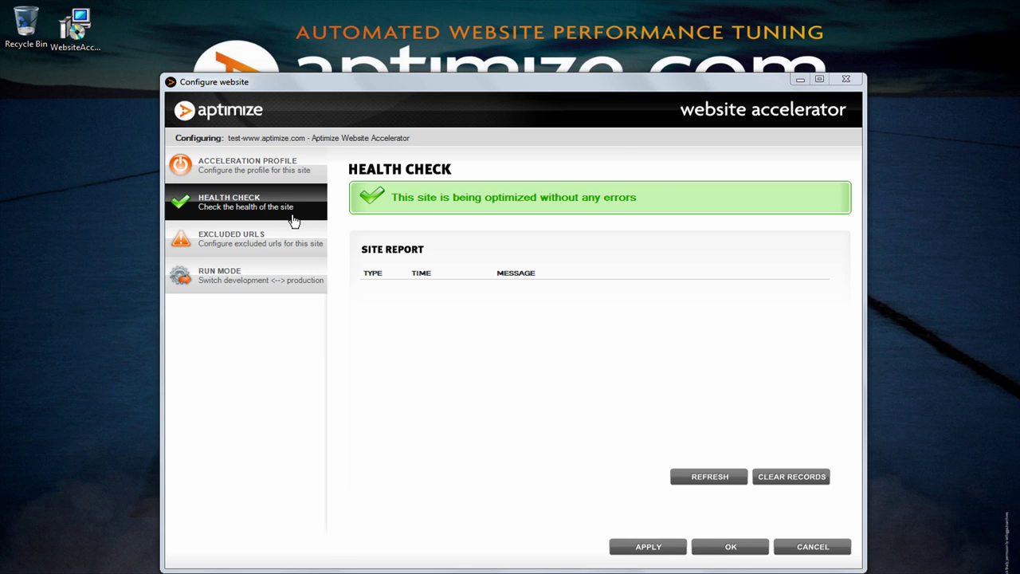
- Add /scripts/photo-banner.js to the Excluded URLs, then view the Development Mode run settings
{"action": "left_click", "coordinate": [305, 235]}
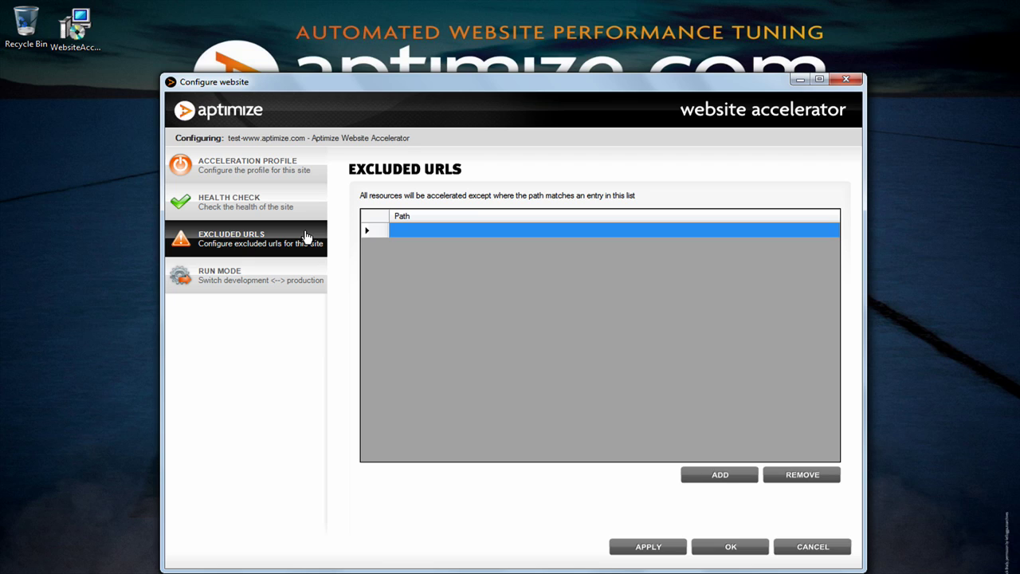
{"action": "left_click", "coordinate": [424, 229]}
{"action": "type", "text": "/scripts/photo-banner.js"}
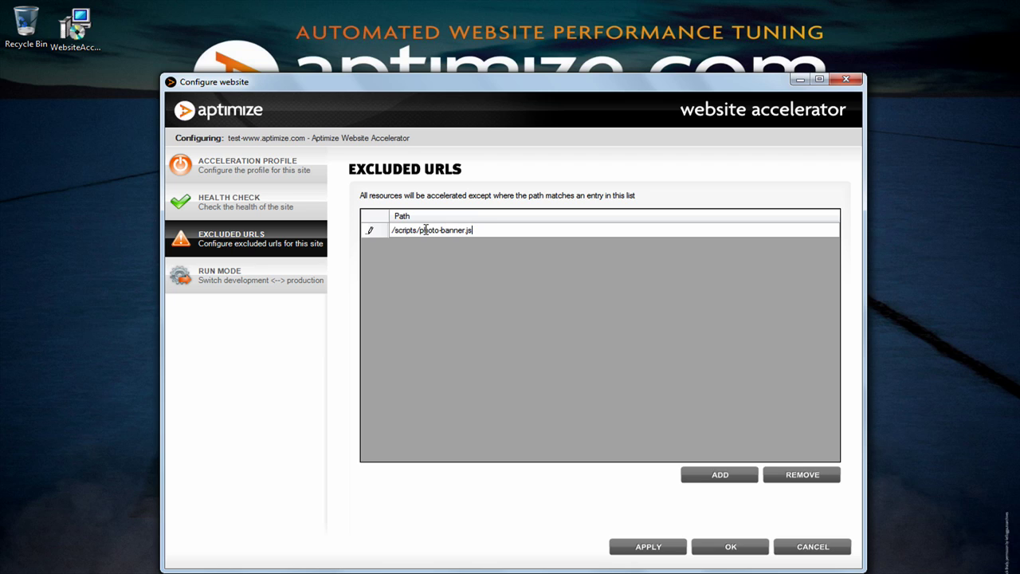
{"action": "left_click", "coordinate": [729, 474]}
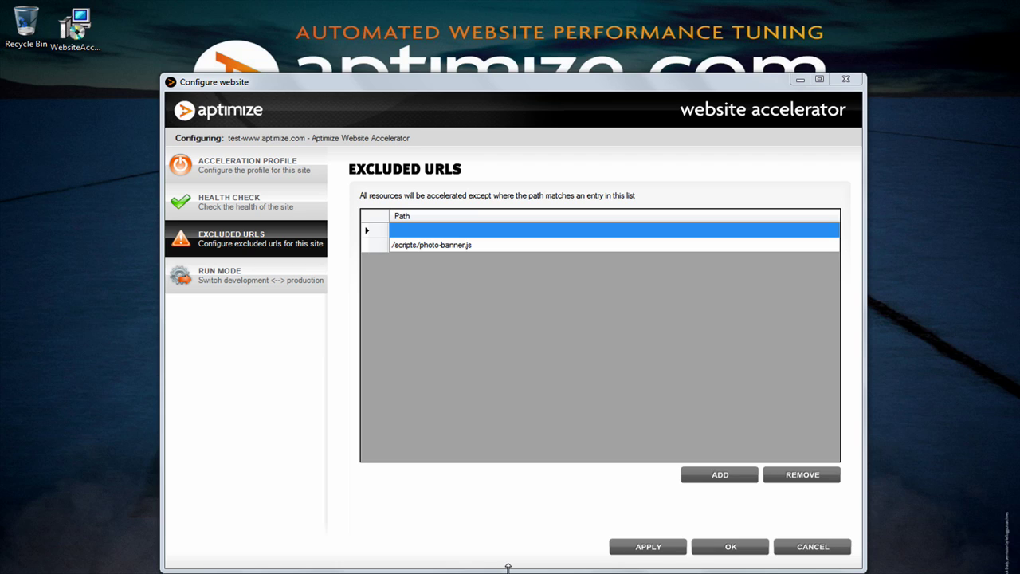
{"action": "left_click", "coordinate": [285, 272]}
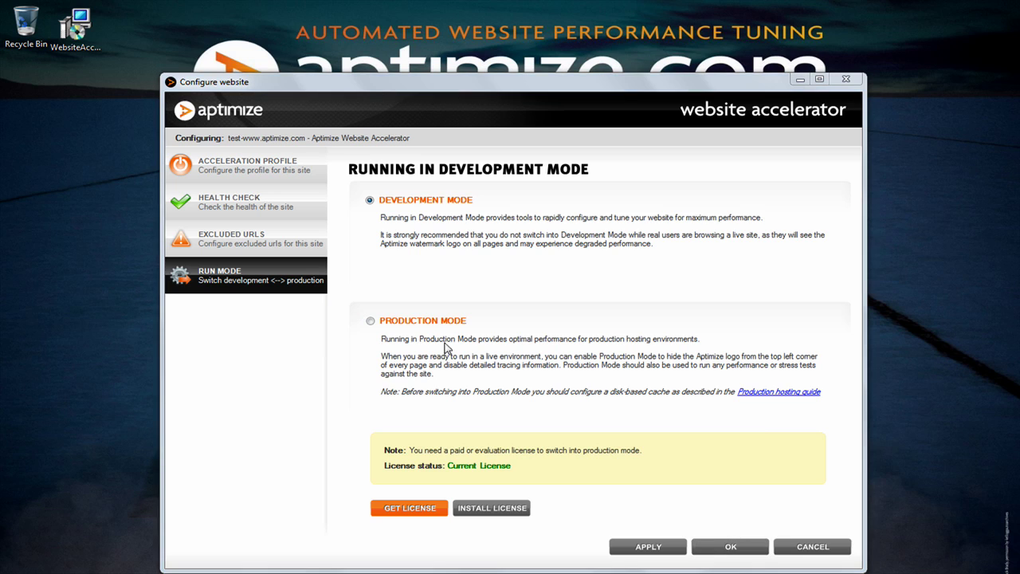
{"action": "left_click", "coordinate": [714, 548]}
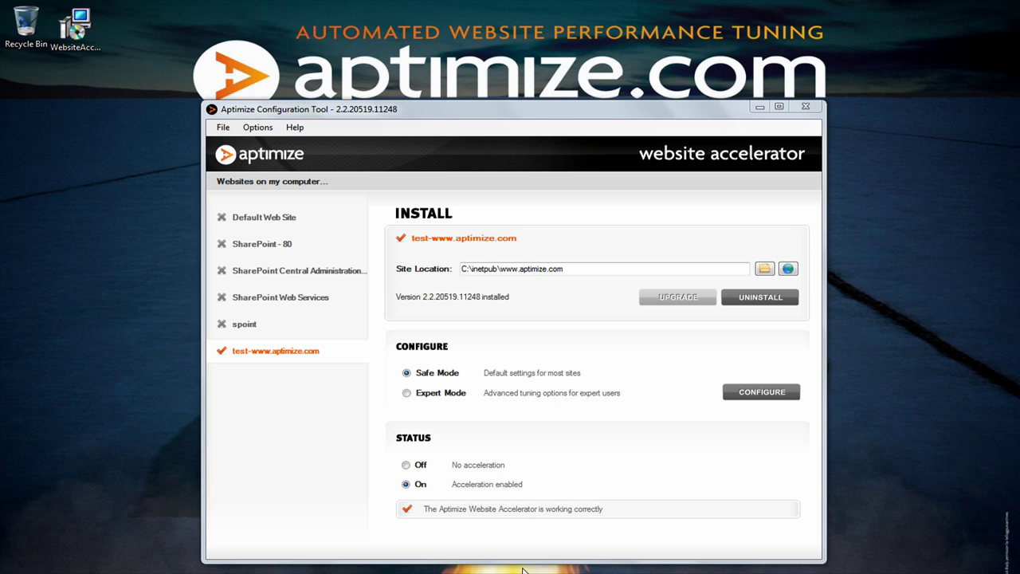
{"action": "left_click", "coordinate": [436, 399]}
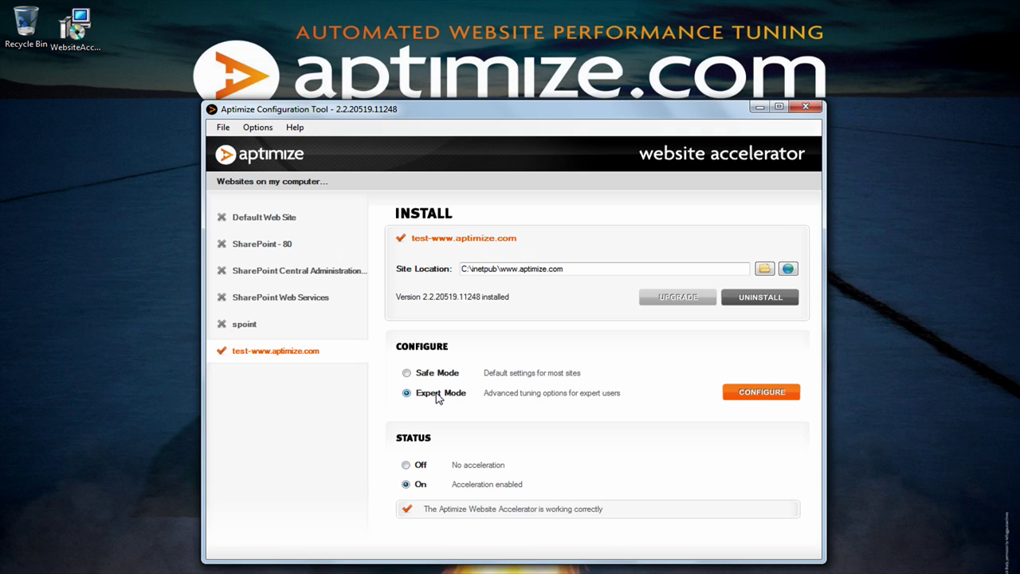
- Open the expert configuration and review the Stylesheet, JavaScript and Image optimization settings
{"action": "left_click", "coordinate": [763, 392]}
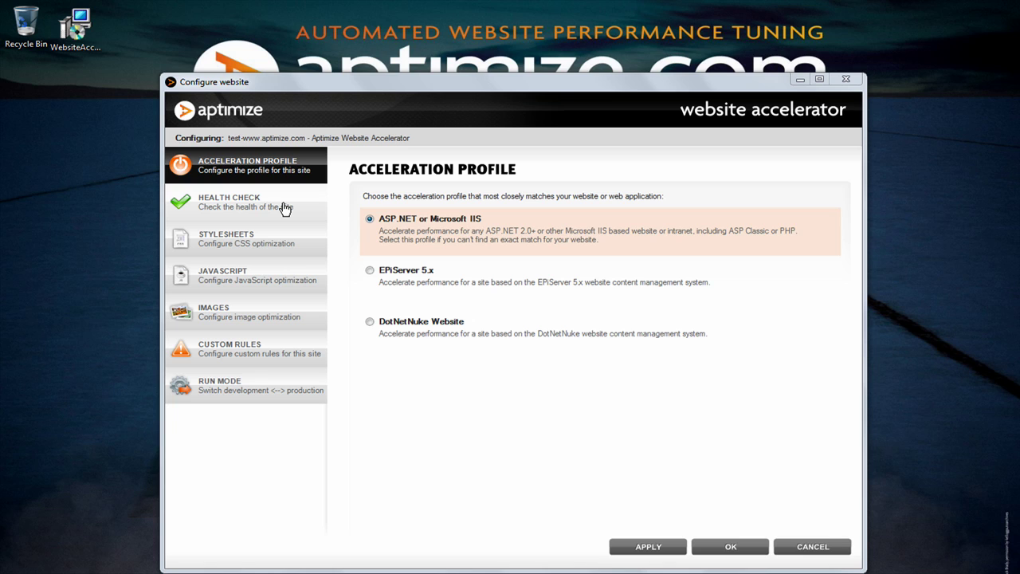
{"action": "left_click", "coordinate": [314, 242]}
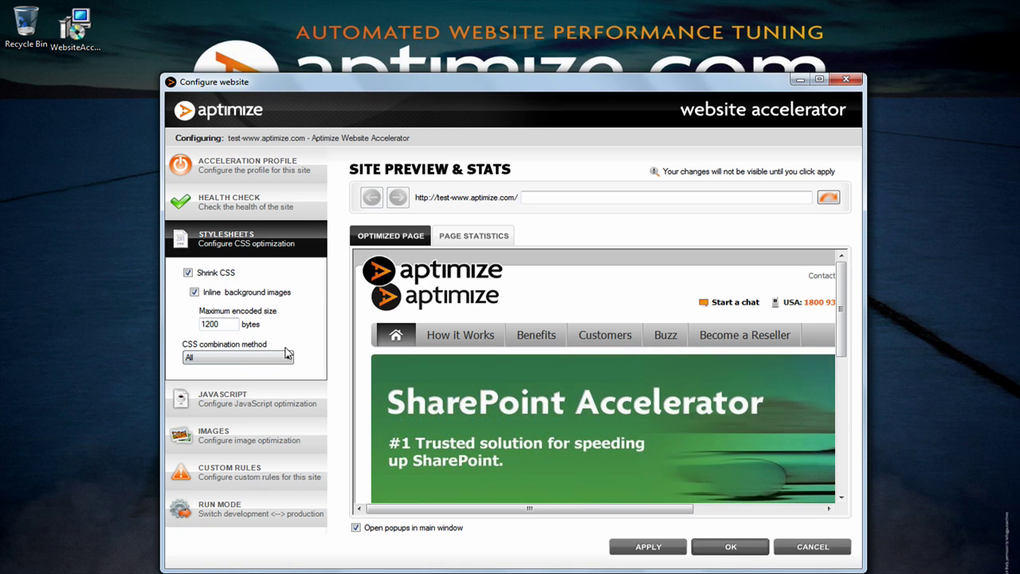
{"action": "left_click", "coordinate": [279, 395]}
{"action": "left_click", "coordinate": [275, 462]}
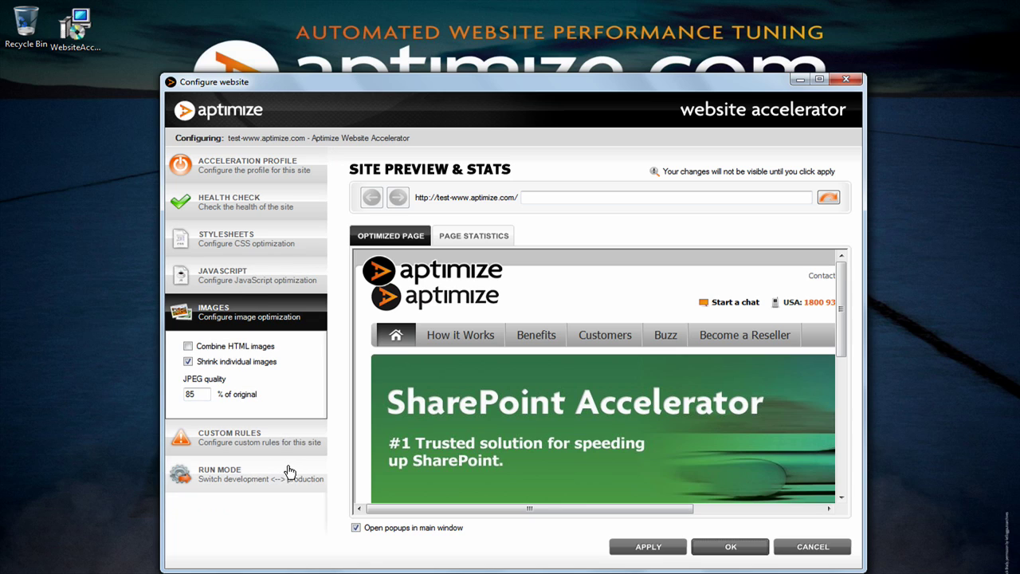
{"action": "left_click", "coordinate": [306, 252]}
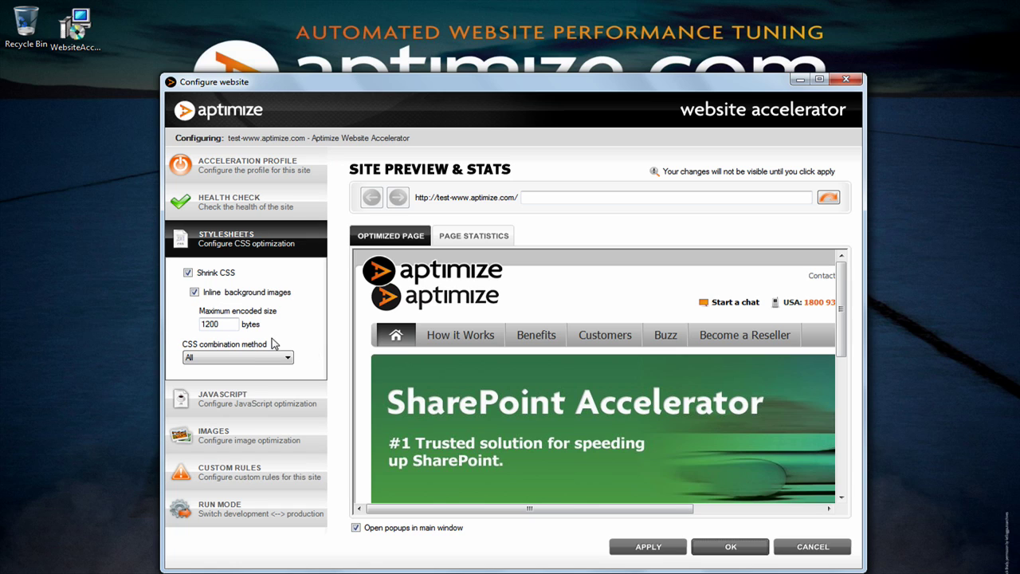
{"action": "left_click", "coordinate": [272, 396]}
- Set head and body scripts to combine all, and enable Combine HTML images
{"action": "left_click", "coordinate": [251, 323]}
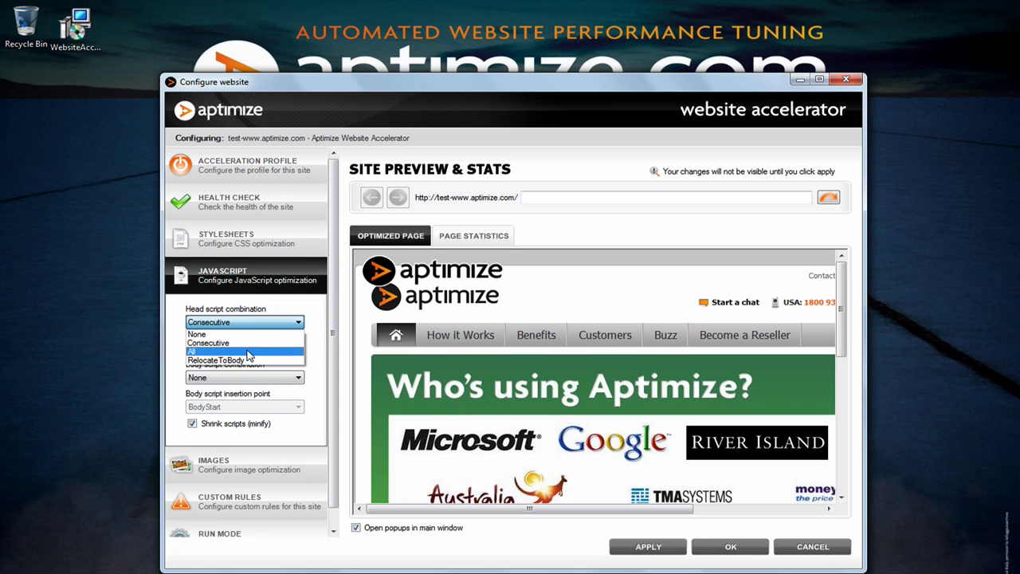
{"action": "left_click", "coordinate": [250, 351]}
{"action": "left_click", "coordinate": [247, 378]}
{"action": "left_click", "coordinate": [247, 407]}
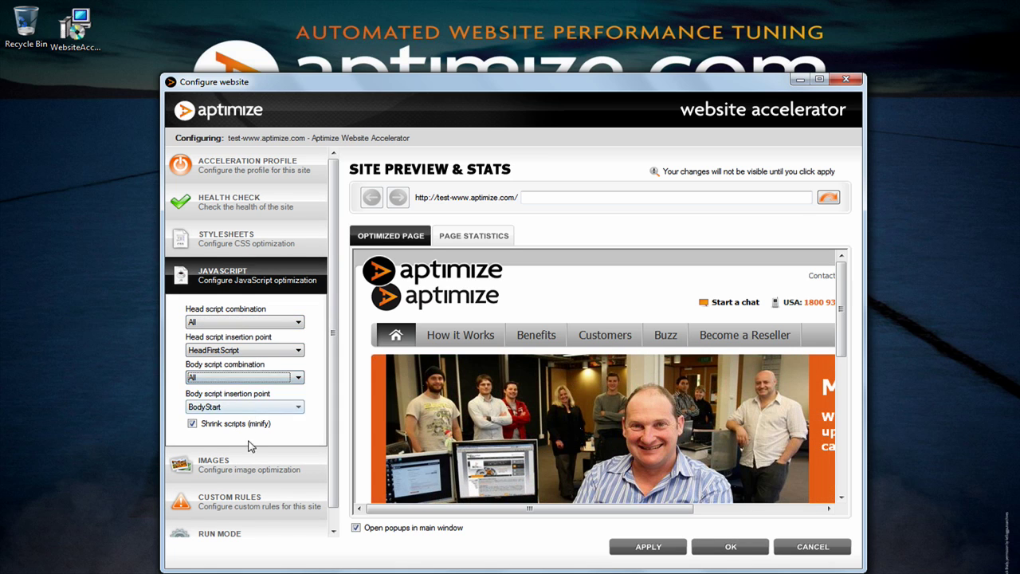
{"action": "left_click", "coordinate": [247, 465]}
{"action": "left_click", "coordinate": [239, 353]}
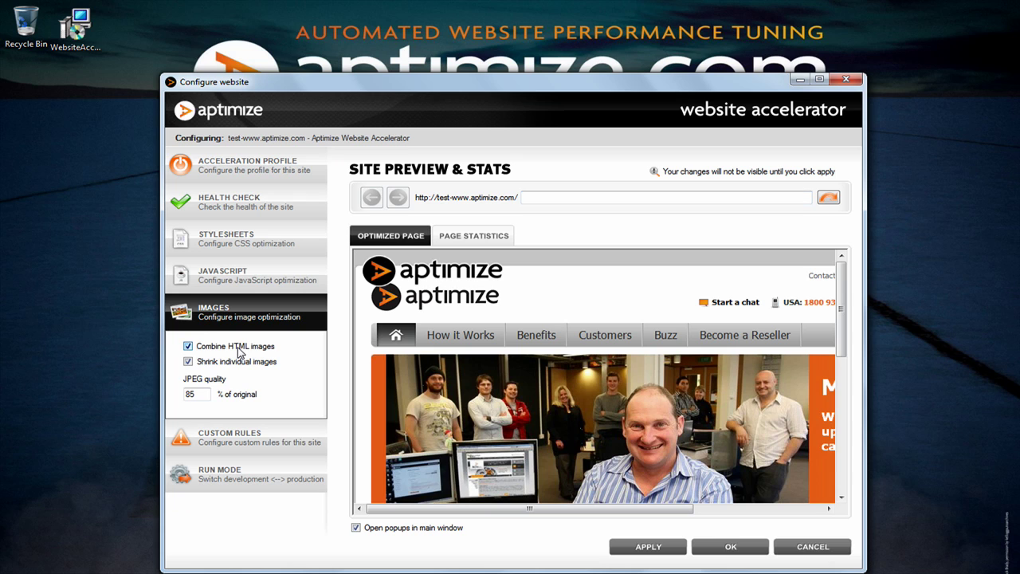
{"action": "left_click", "coordinate": [220, 435]}
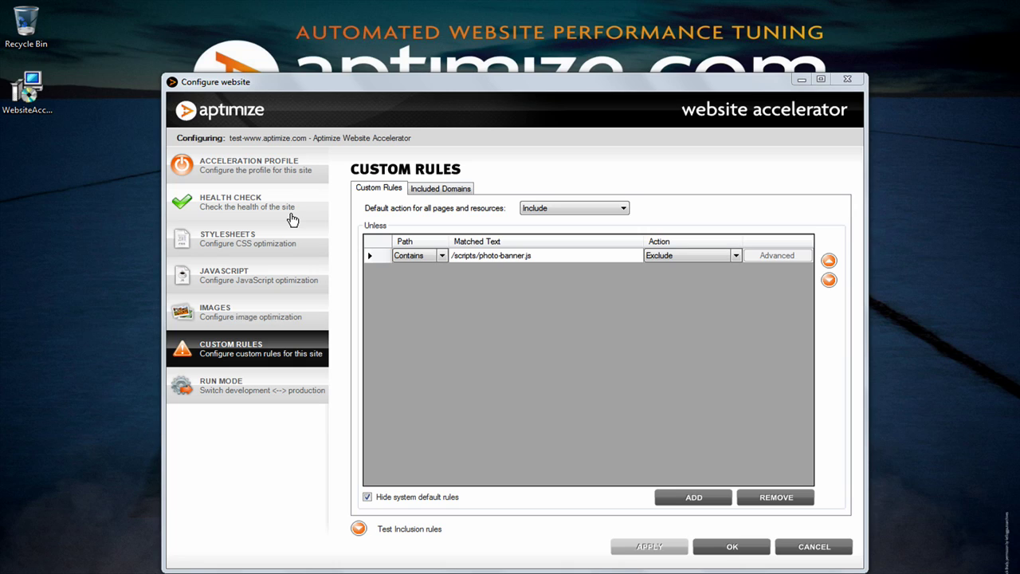
- Change the /scripts/photo-banner.js rule action from Exclude to Include and open its Advanced Rule Editor
{"action": "left_click", "coordinate": [734, 256]}
{"action": "left_click", "coordinate": [732, 256]}
{"action": "left_click", "coordinate": [733, 256]}
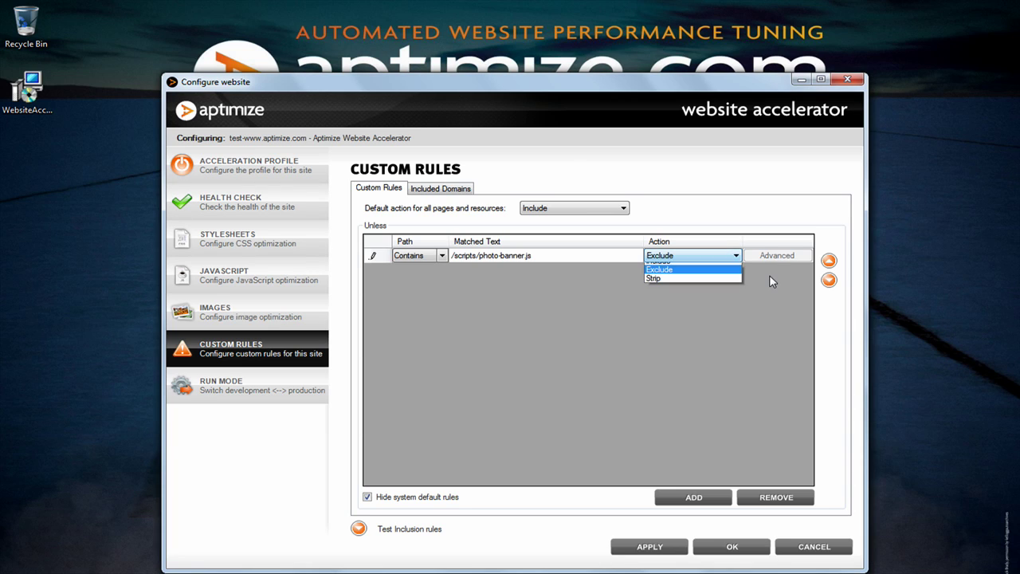
{"action": "left_click", "coordinate": [725, 260]}
{"action": "left_click", "coordinate": [770, 263]}
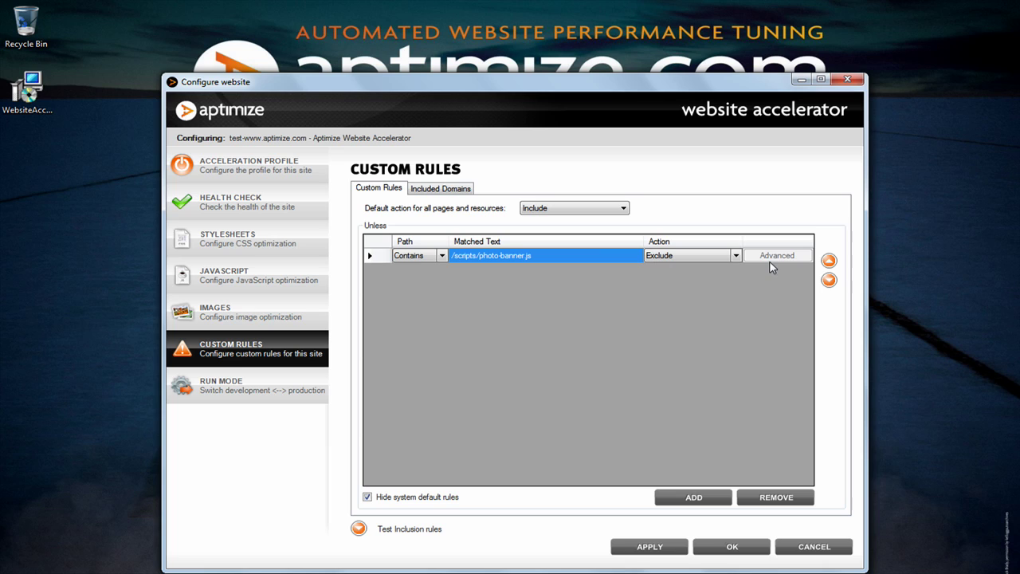
{"action": "left_click", "coordinate": [612, 257]}
{"action": "left_click", "coordinate": [734, 256]}
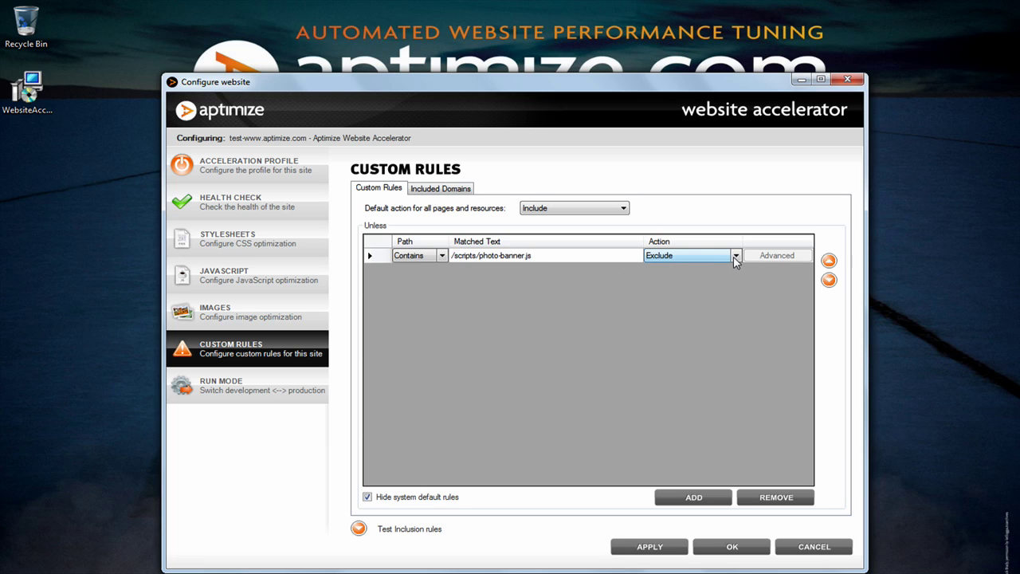
{"action": "left_click", "coordinate": [735, 256]}
{"action": "left_click", "coordinate": [698, 271]}
{"action": "left_click", "coordinate": [610, 257]}
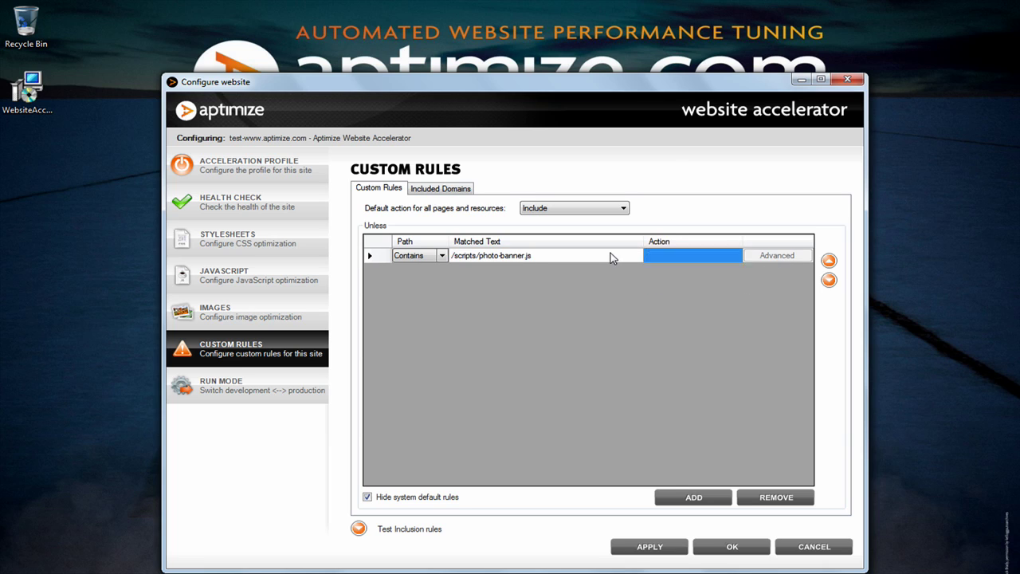
{"action": "left_click", "coordinate": [777, 255]}
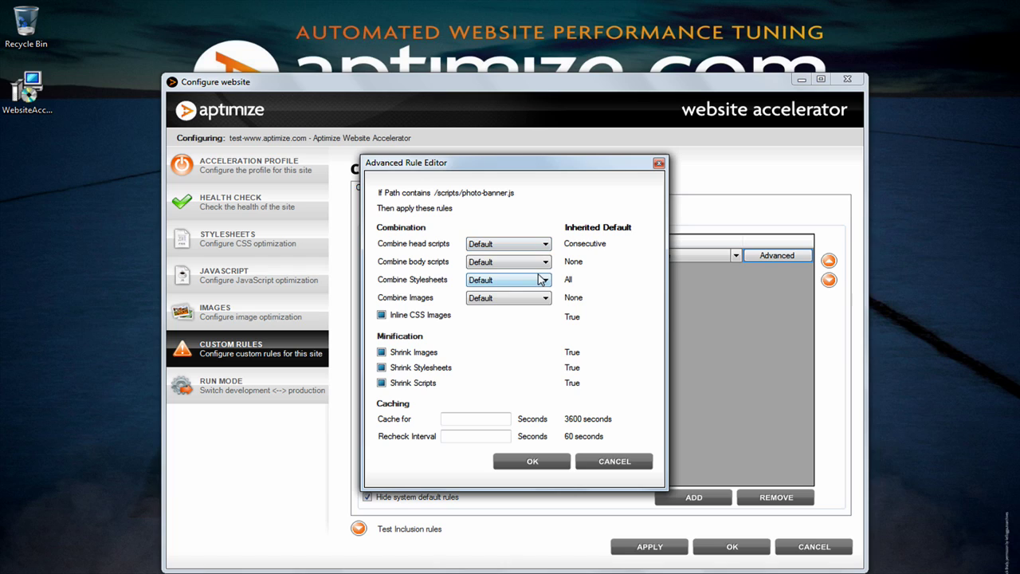
- Set the rule's Combine Images to None, uncheck Inline CSS Images, and confirm with OK
{"action": "left_click", "coordinate": [545, 297]}
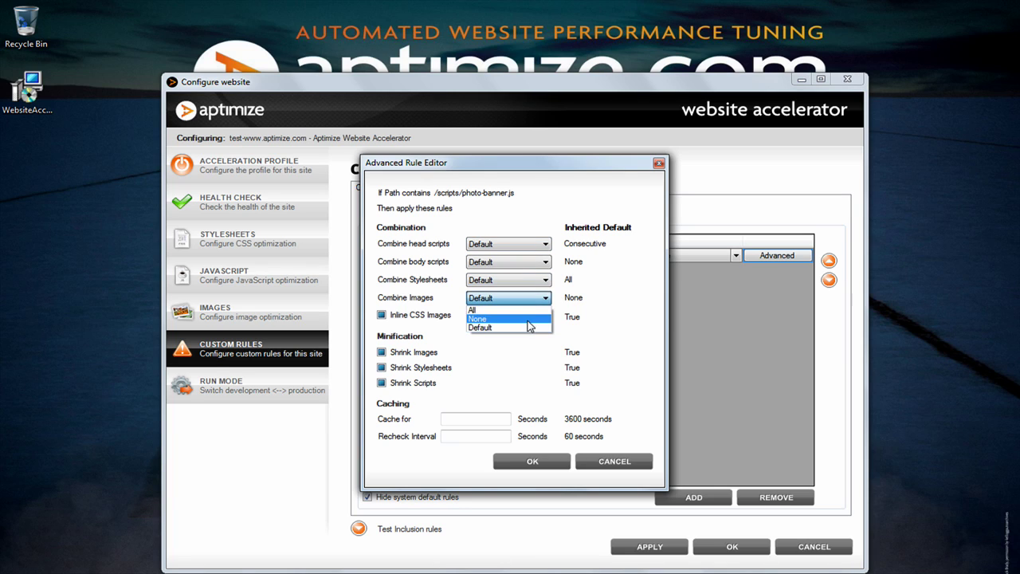
{"action": "left_click", "coordinate": [529, 319]}
{"action": "left_click", "coordinate": [442, 318]}
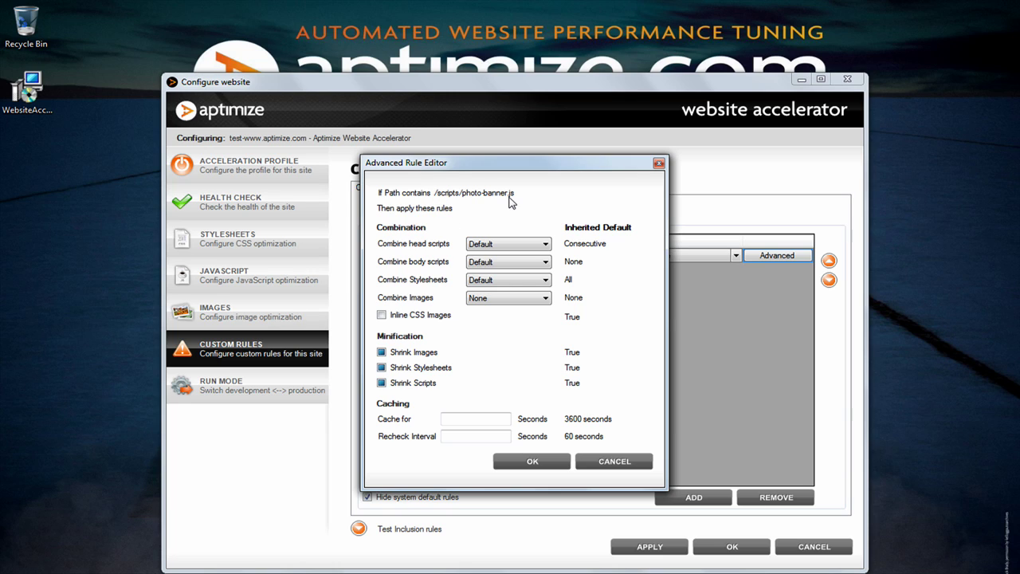
{"action": "left_click", "coordinate": [531, 461]}
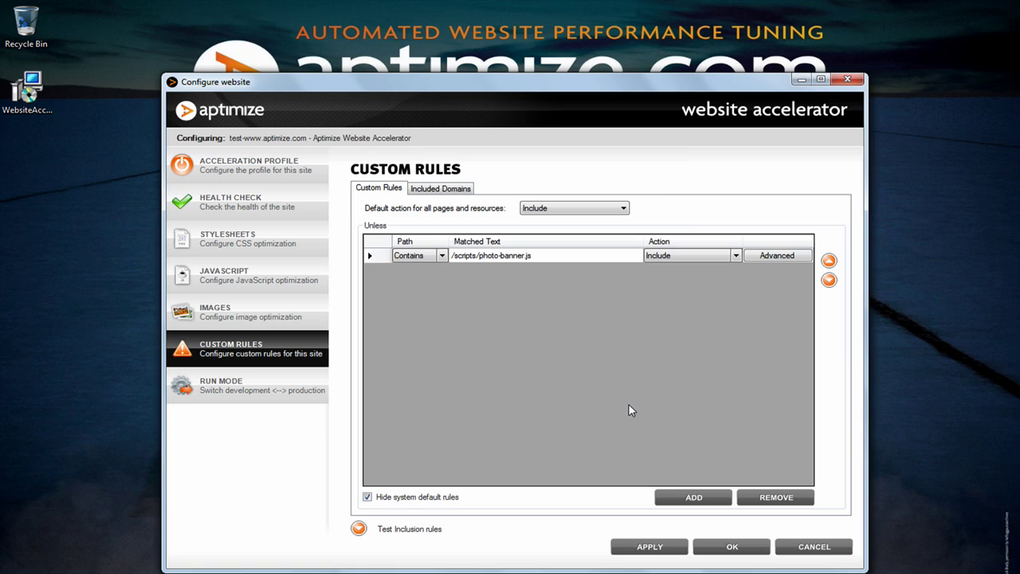
- Apply the custom rule changes and show the optimized homepage in the Stylesheets site preview
{"action": "left_click", "coordinate": [645, 550]}
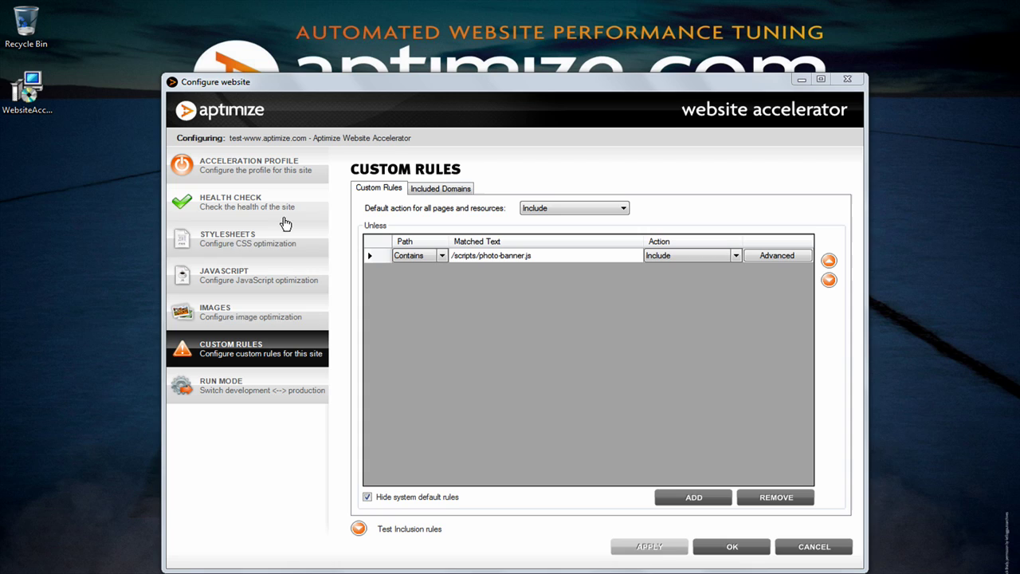
{"action": "left_click", "coordinate": [279, 243]}
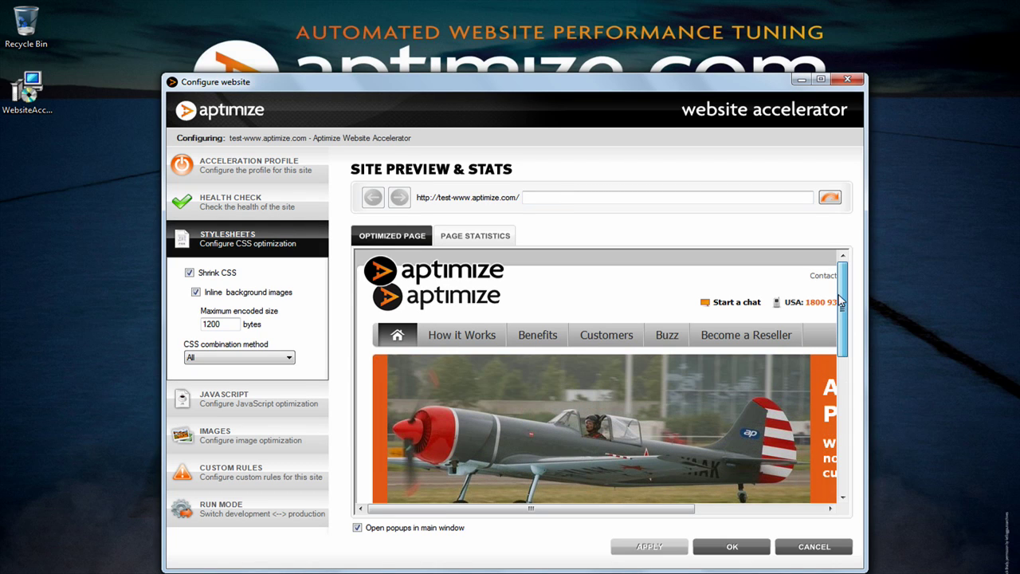
{"action": "left_click_drag", "start_coordinate": [843, 330], "coordinate": [844, 285]}
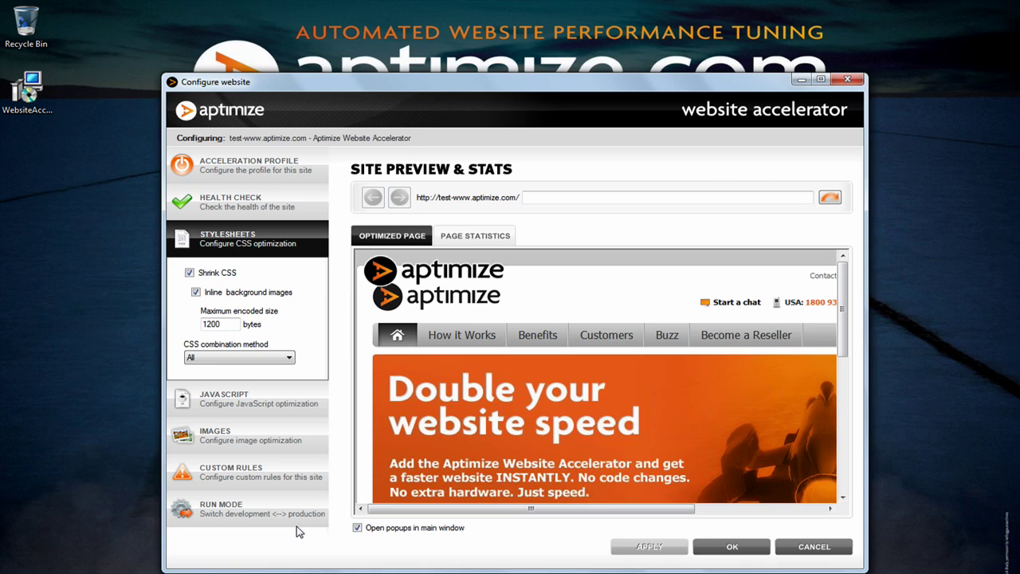
- View International Broadband page statistics (14.2 s to 6.4 s first view) and open the chart legend
{"action": "left_click", "coordinate": [475, 235]}
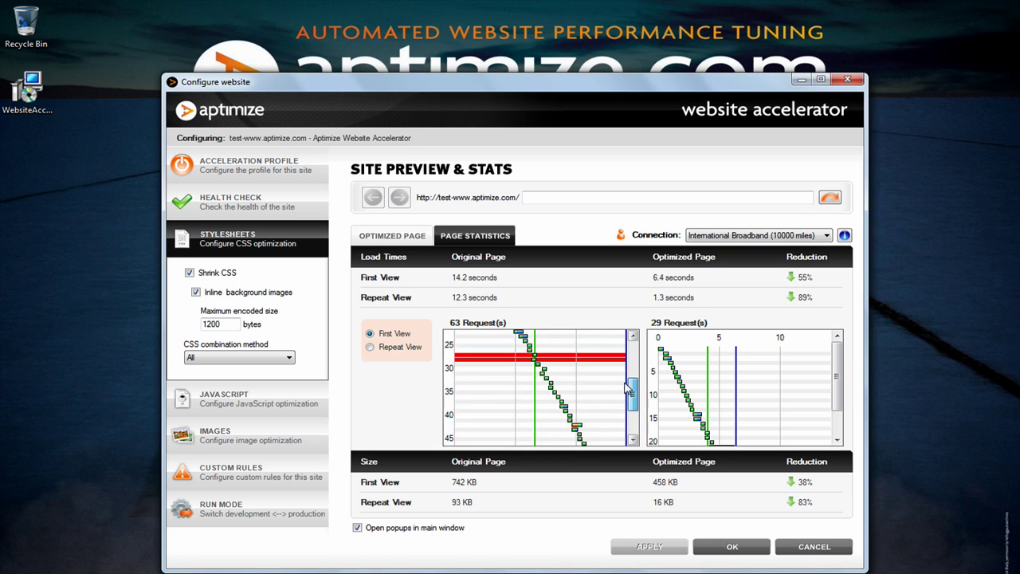
{"action": "scroll", "coordinate": [826, 377], "scroll_direction": "down", "scroll_amount": 3}
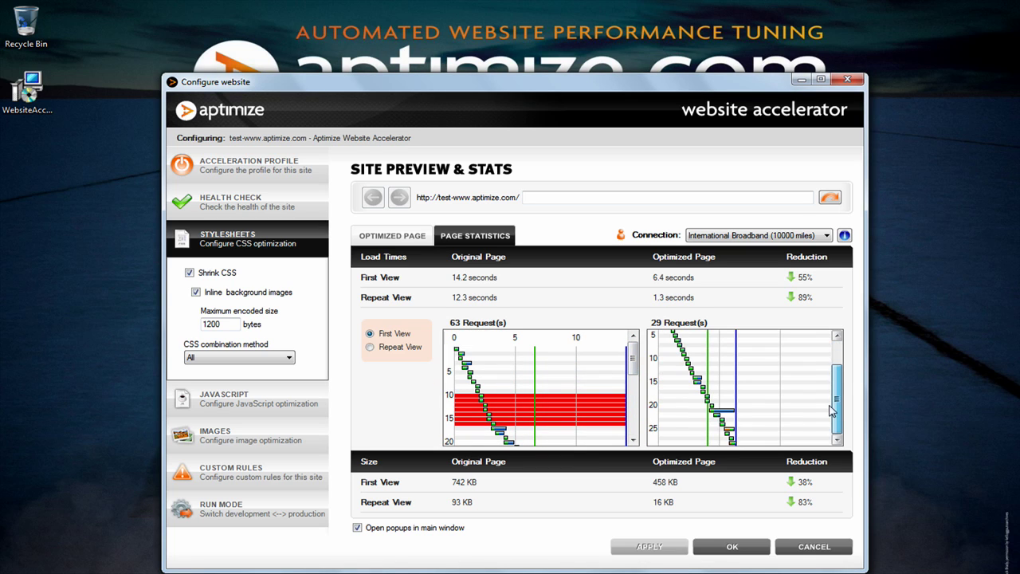
{"action": "scroll", "coordinate": [825, 378], "scroll_direction": "up", "scroll_amount": 3}
{"action": "left_click", "coordinate": [844, 236]}
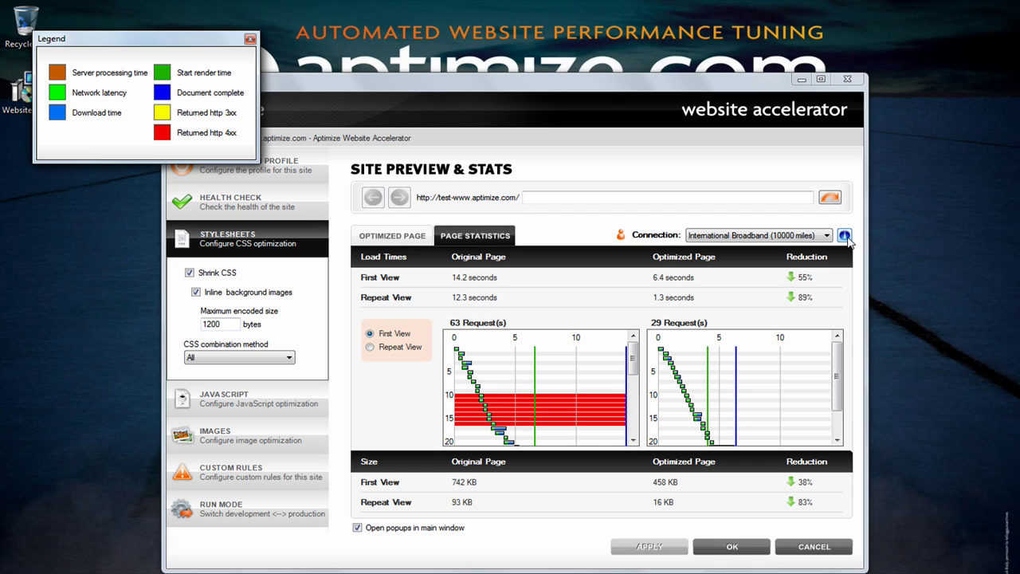
- Hide the chart legend and compare statistics for Domestic Broadband and Domestic Dialup (2000 miles)
{"action": "left_click", "coordinate": [250, 38]}
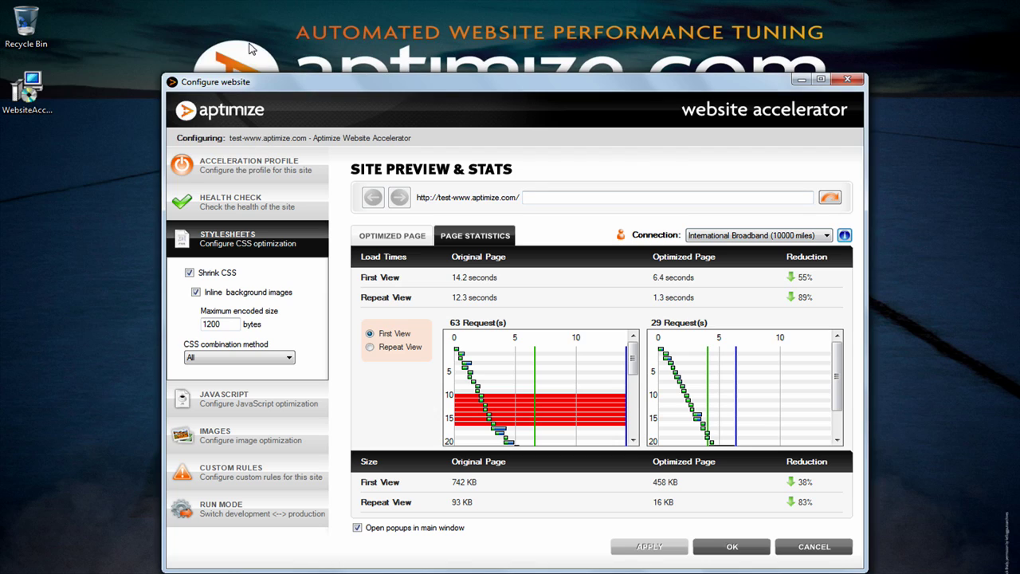
{"action": "left_click", "coordinate": [765, 236]}
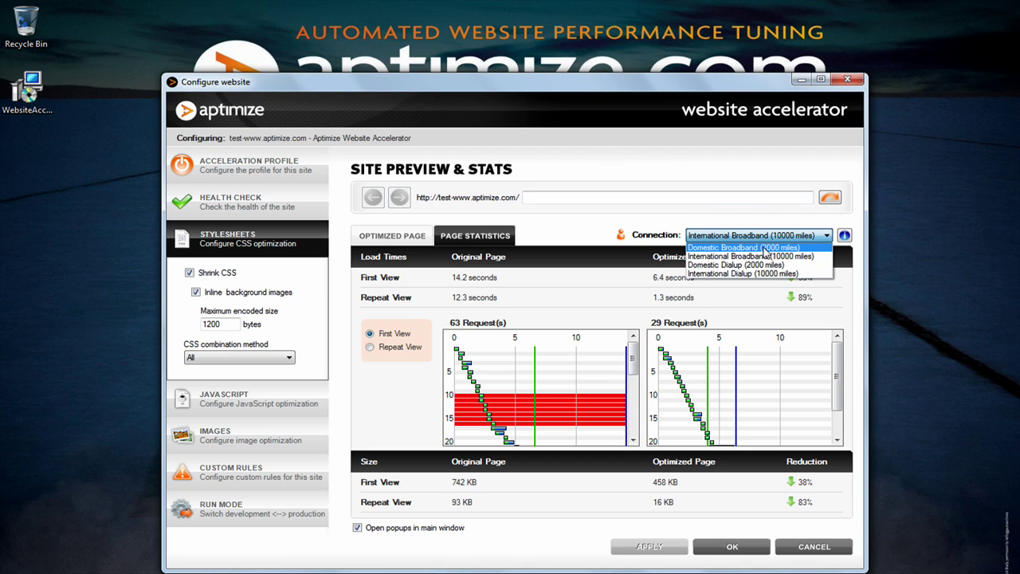
{"action": "left_click", "coordinate": [765, 248]}
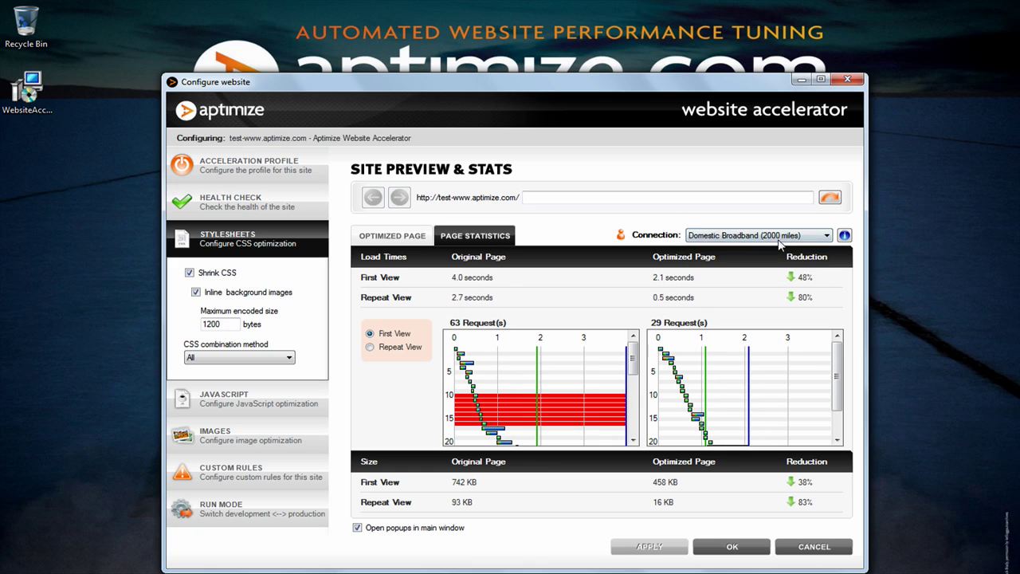
{"action": "left_click", "coordinate": [765, 236]}
{"action": "left_click", "coordinate": [777, 266]}
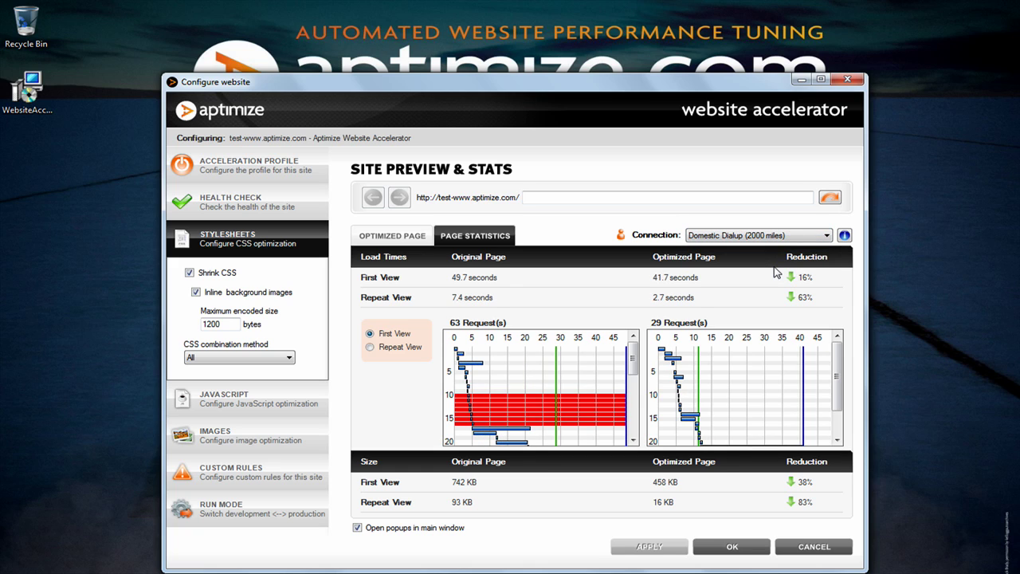
- Check International Dialup (10000 miles) statistics, then save and close the site configuration
{"action": "left_click", "coordinate": [755, 236]}
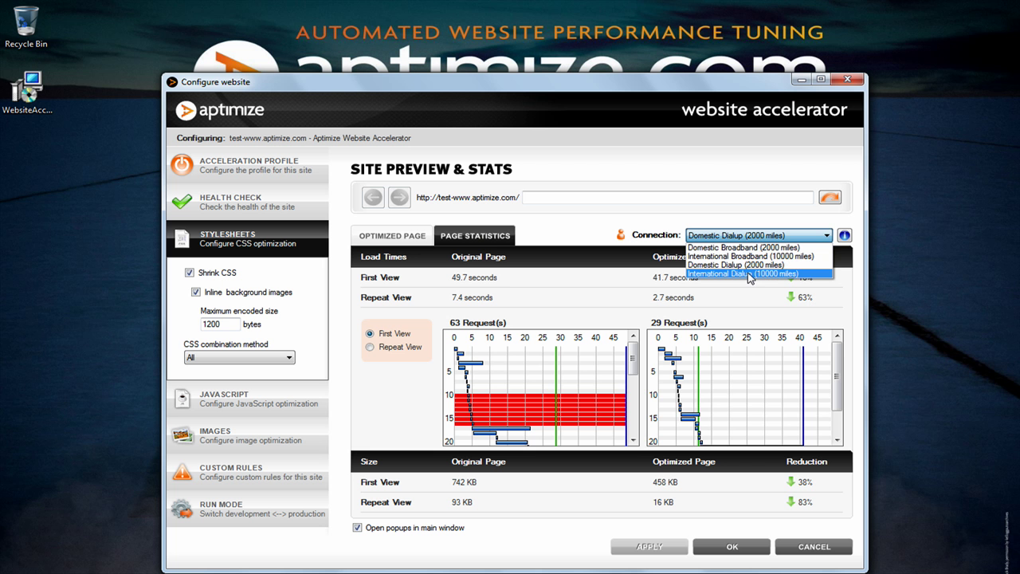
{"action": "left_click", "coordinate": [749, 274]}
{"action": "left_click", "coordinate": [741, 237]}
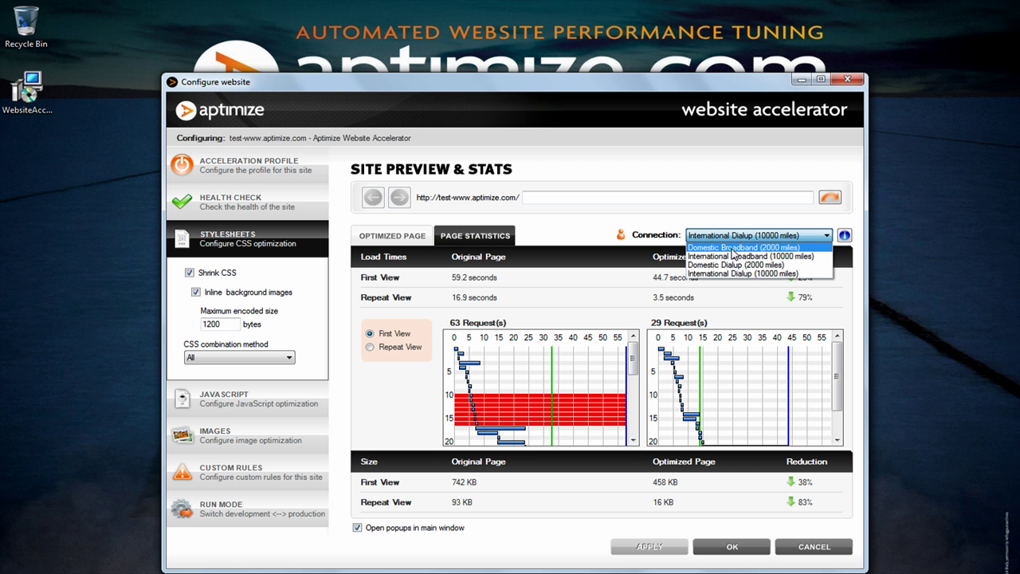
{"action": "key", "text": "Escape"}
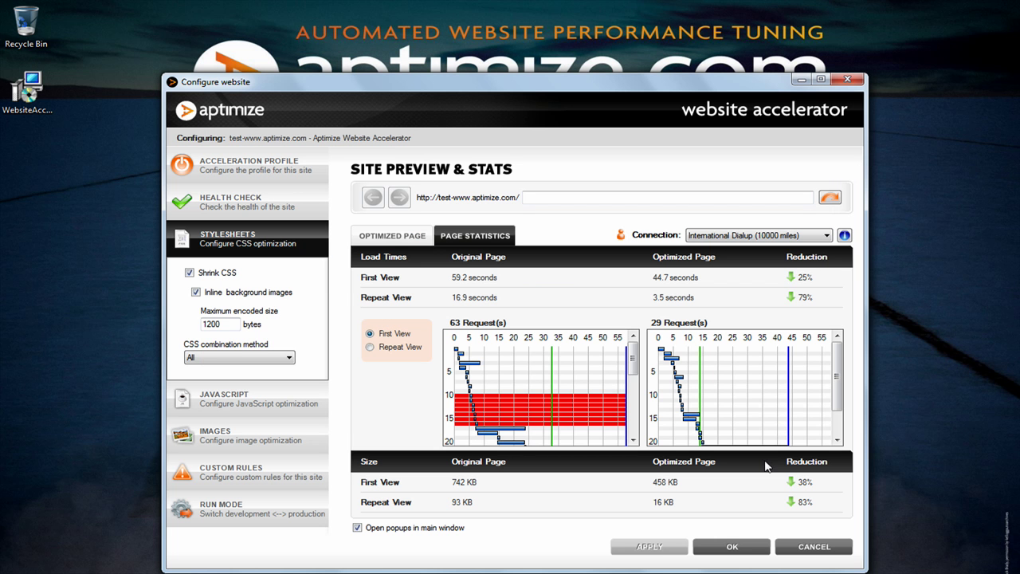
{"action": "left_click", "coordinate": [730, 548]}
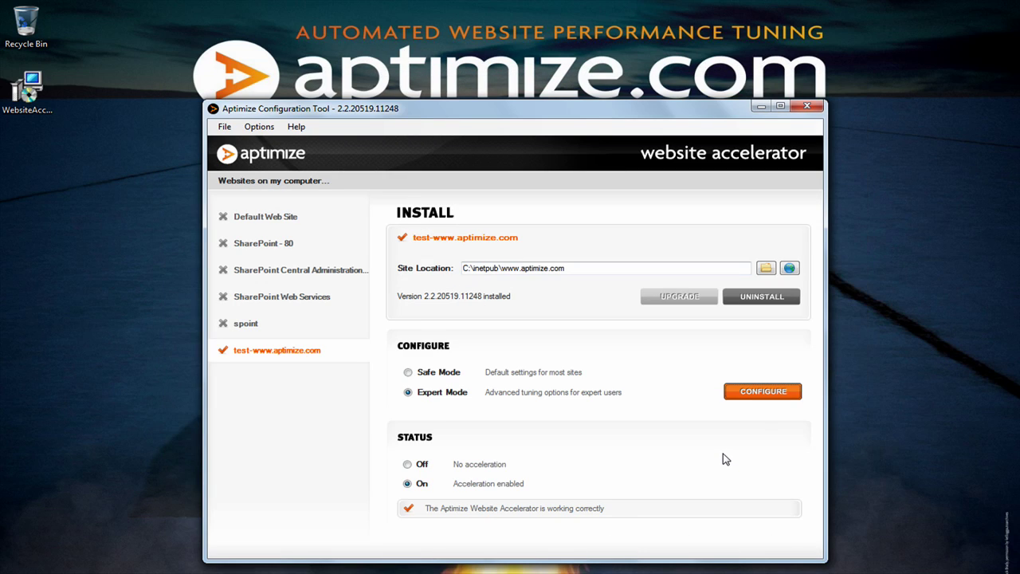